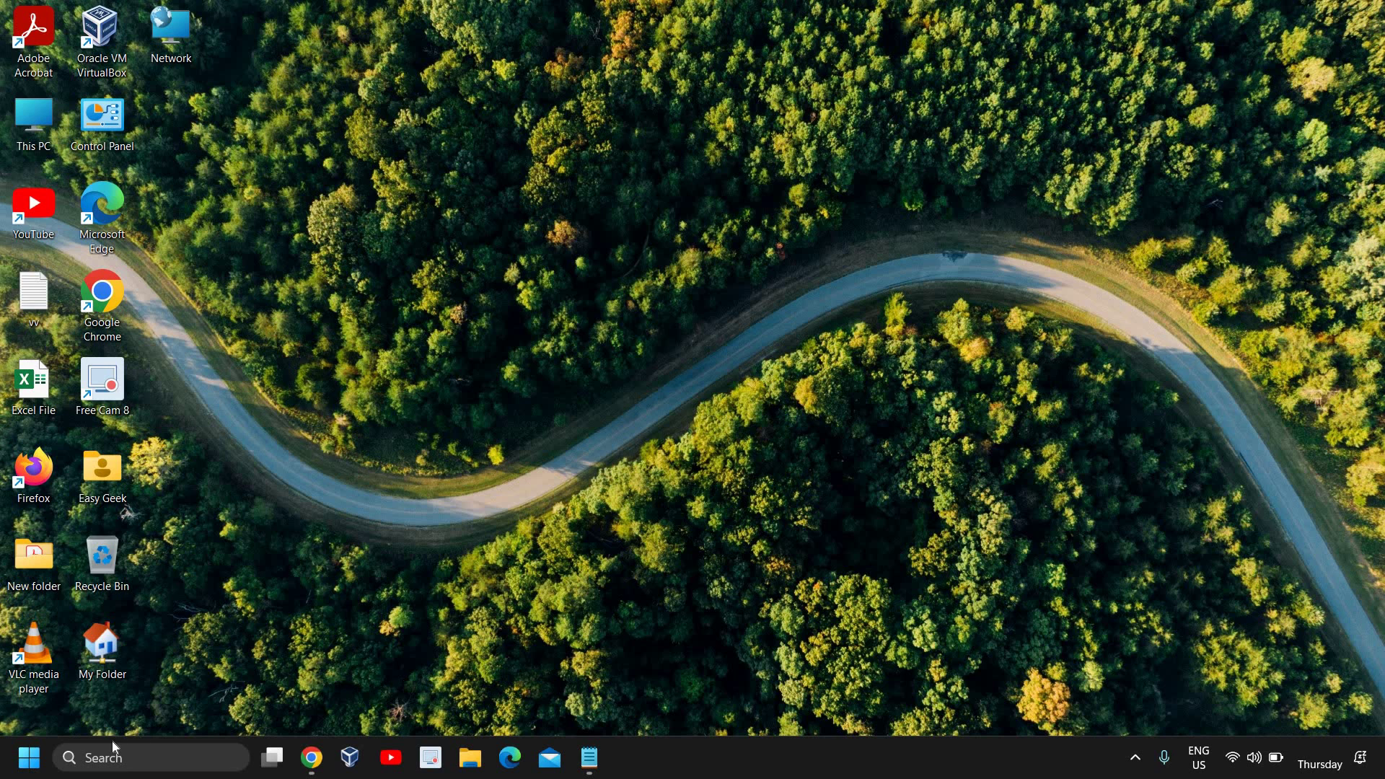
- Open Task Manager from the Start button's quick-link menu and reposition its window
{"action": "right_click", "coordinate": [24, 765]}
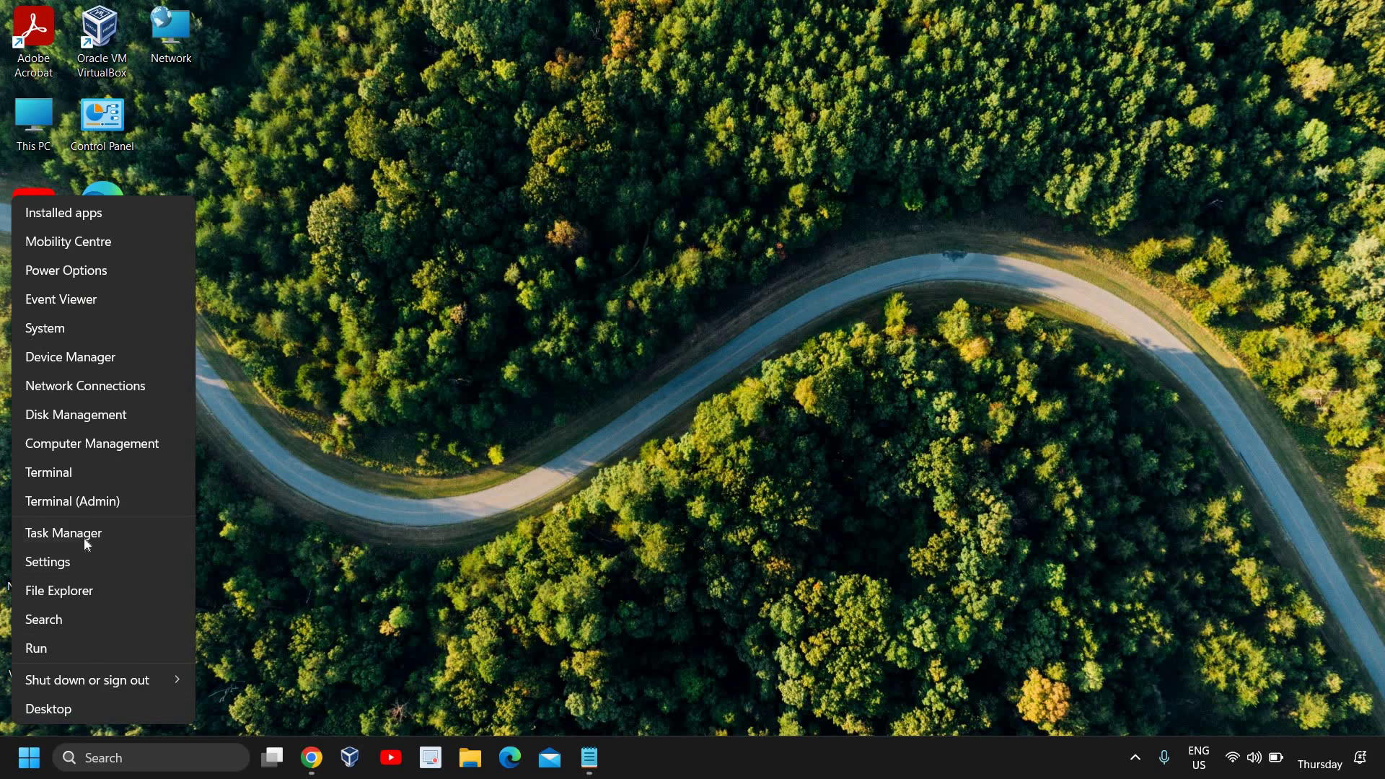
{"action": "left_click", "coordinate": [86, 535]}
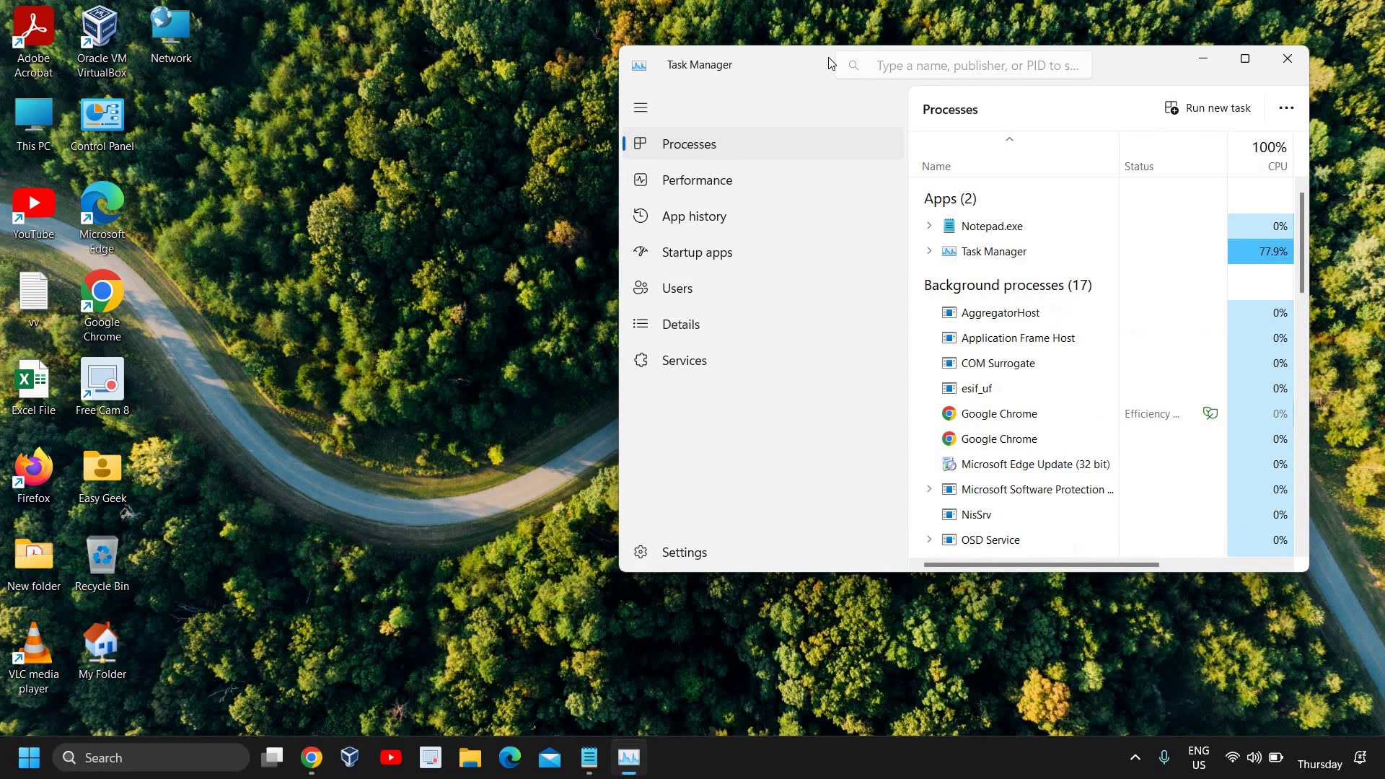
{"action": "left_click_drag", "start_coordinate": [786, 70], "coordinate": [439, 106]}
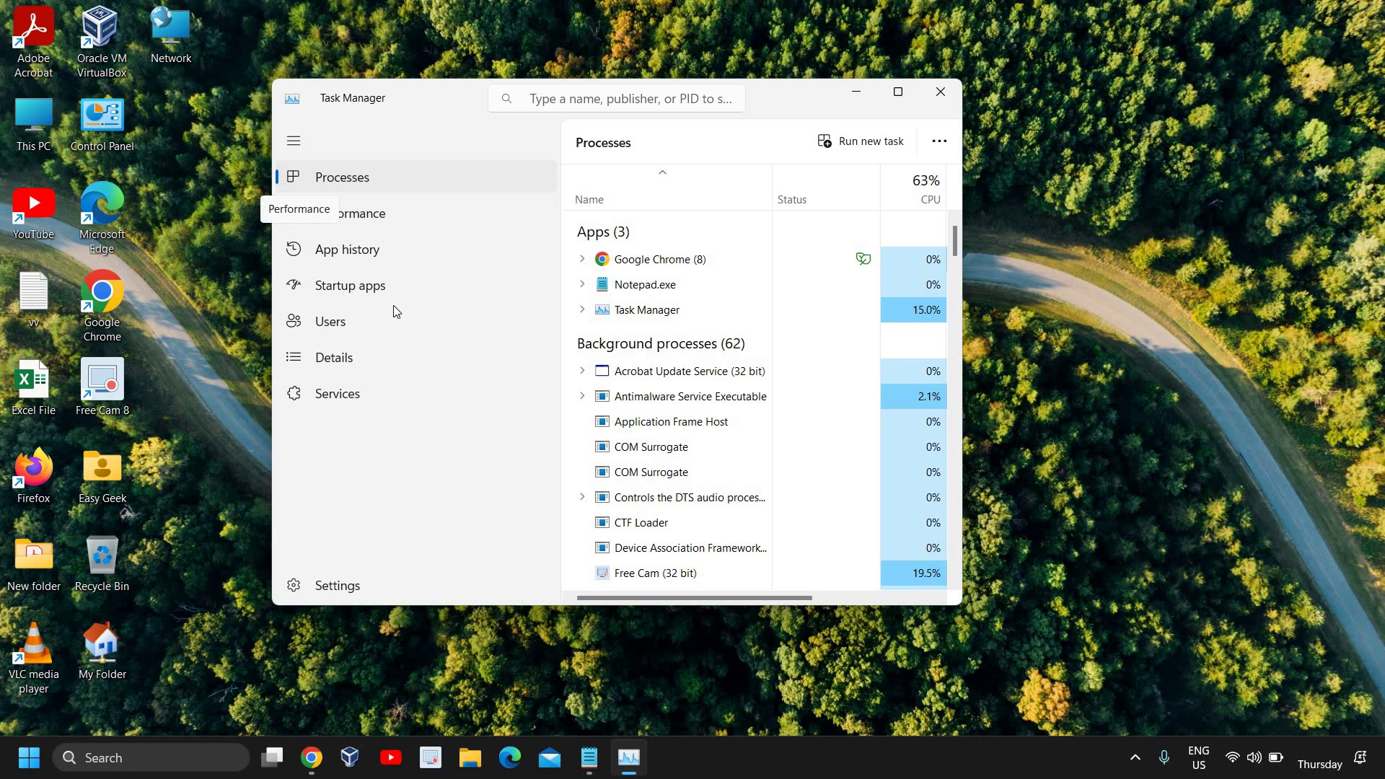
- Show Task Manager's Memory performance details (3.3 GB cached) in a wider window moved up-left
{"action": "left_click", "coordinate": [370, 218]}
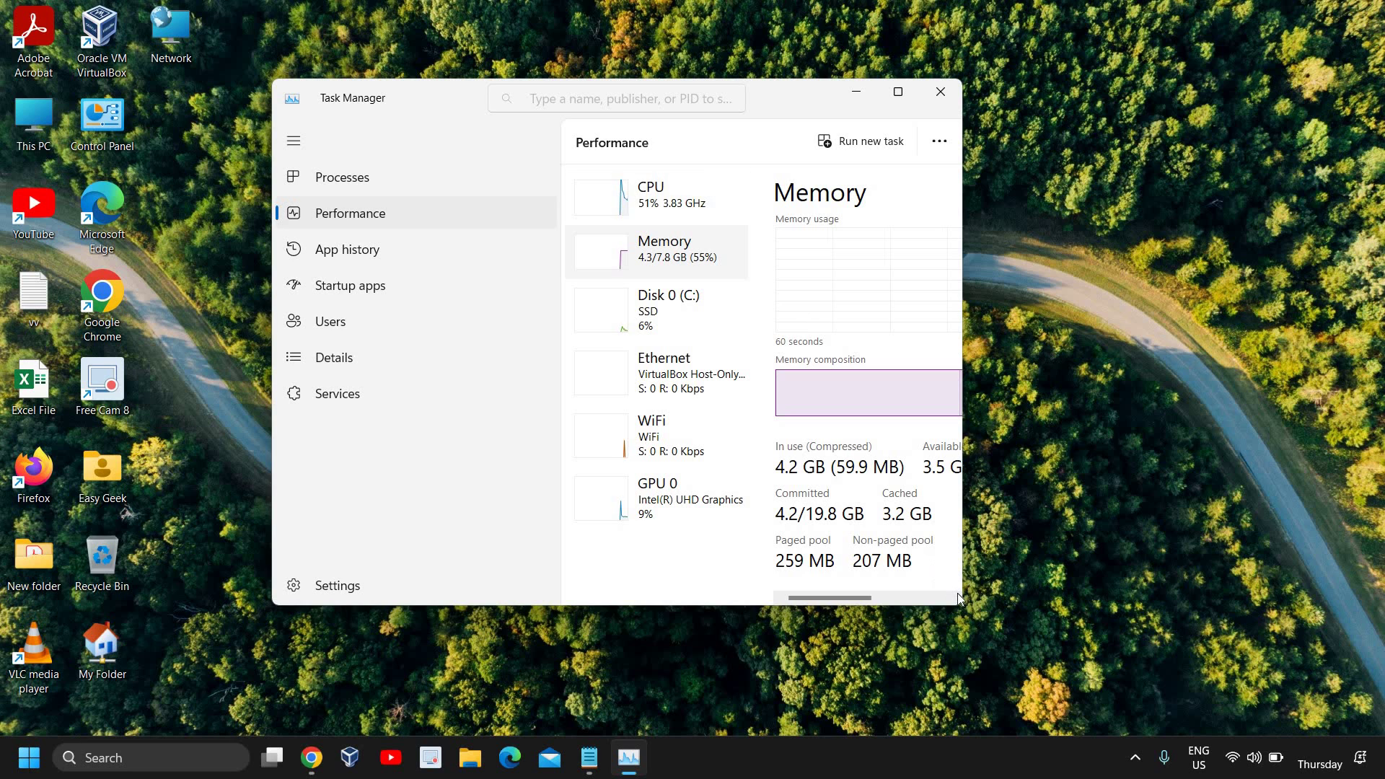
{"action": "left_click_drag", "start_coordinate": [961, 603], "coordinate": [1113, 605]}
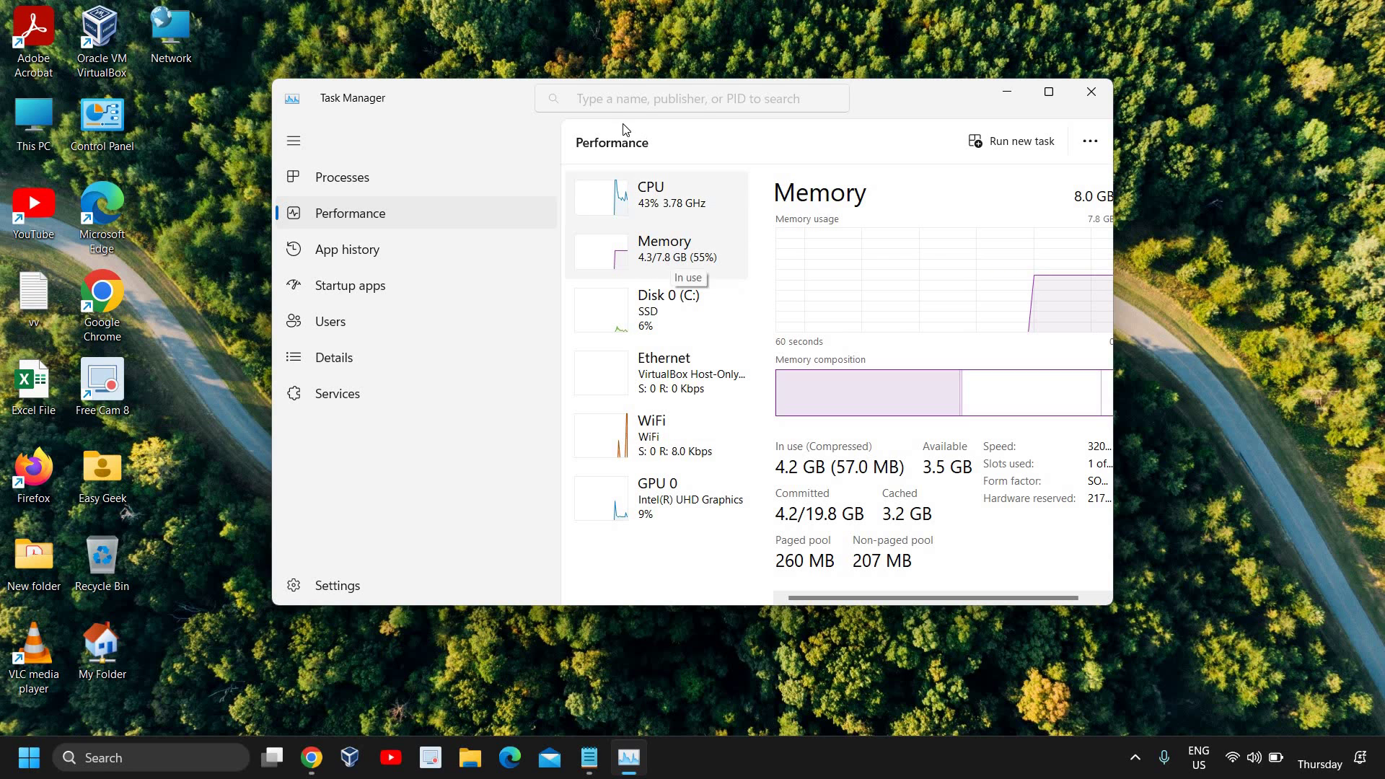
{"action": "left_click_drag", "start_coordinate": [461, 106], "coordinate": [382, 77]}
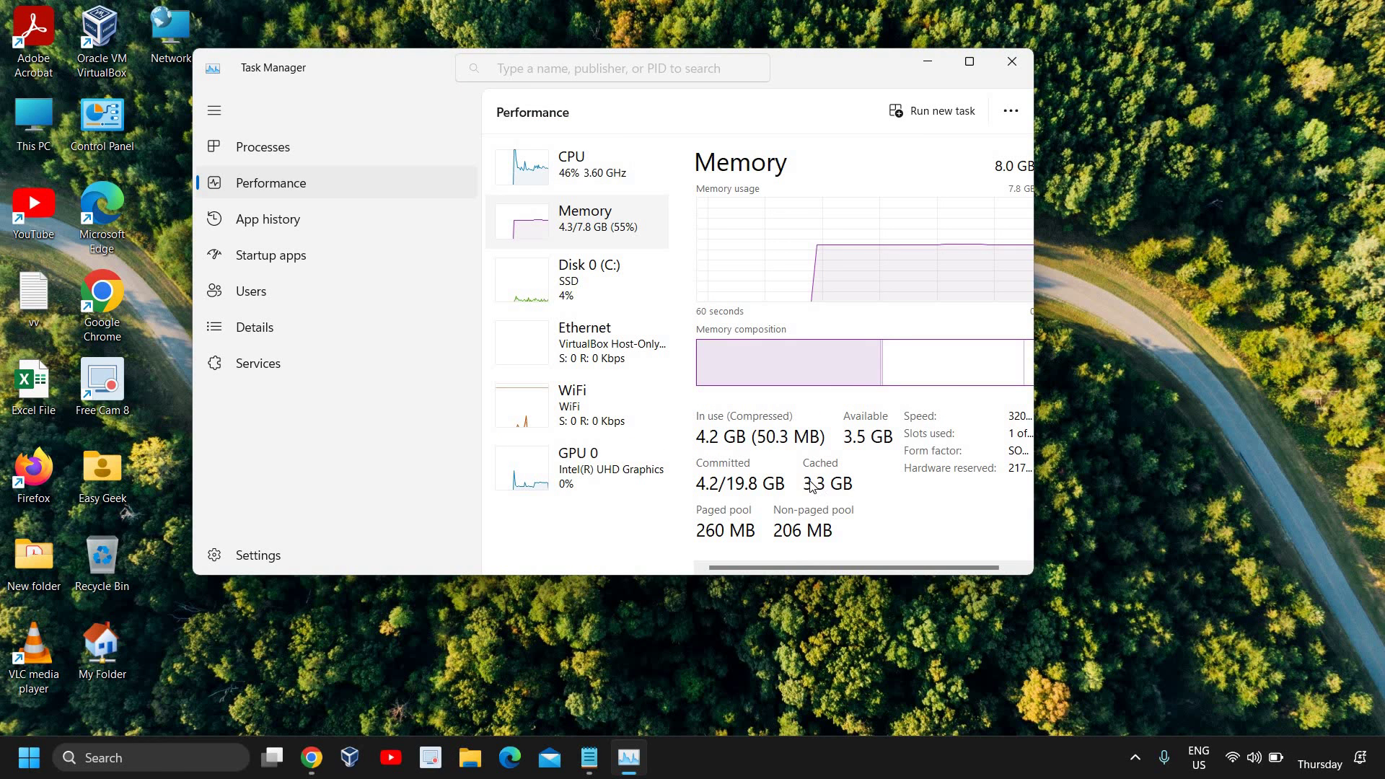
- In Chrome, download RAMMap.zip using the Download RAMMap link on the RAMMap v1.61 page
{"action": "left_click", "coordinate": [312, 769]}
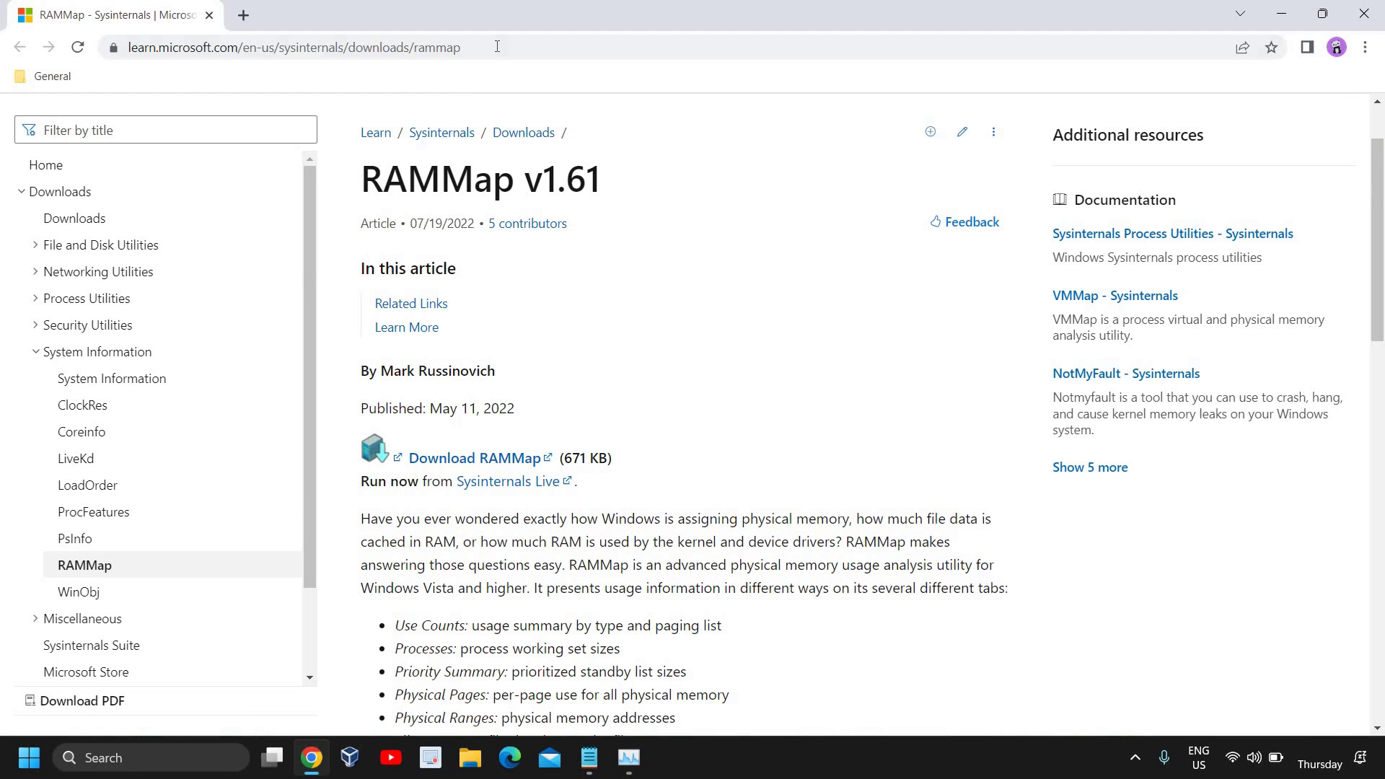
{"action": "left_click", "coordinate": [497, 43]}
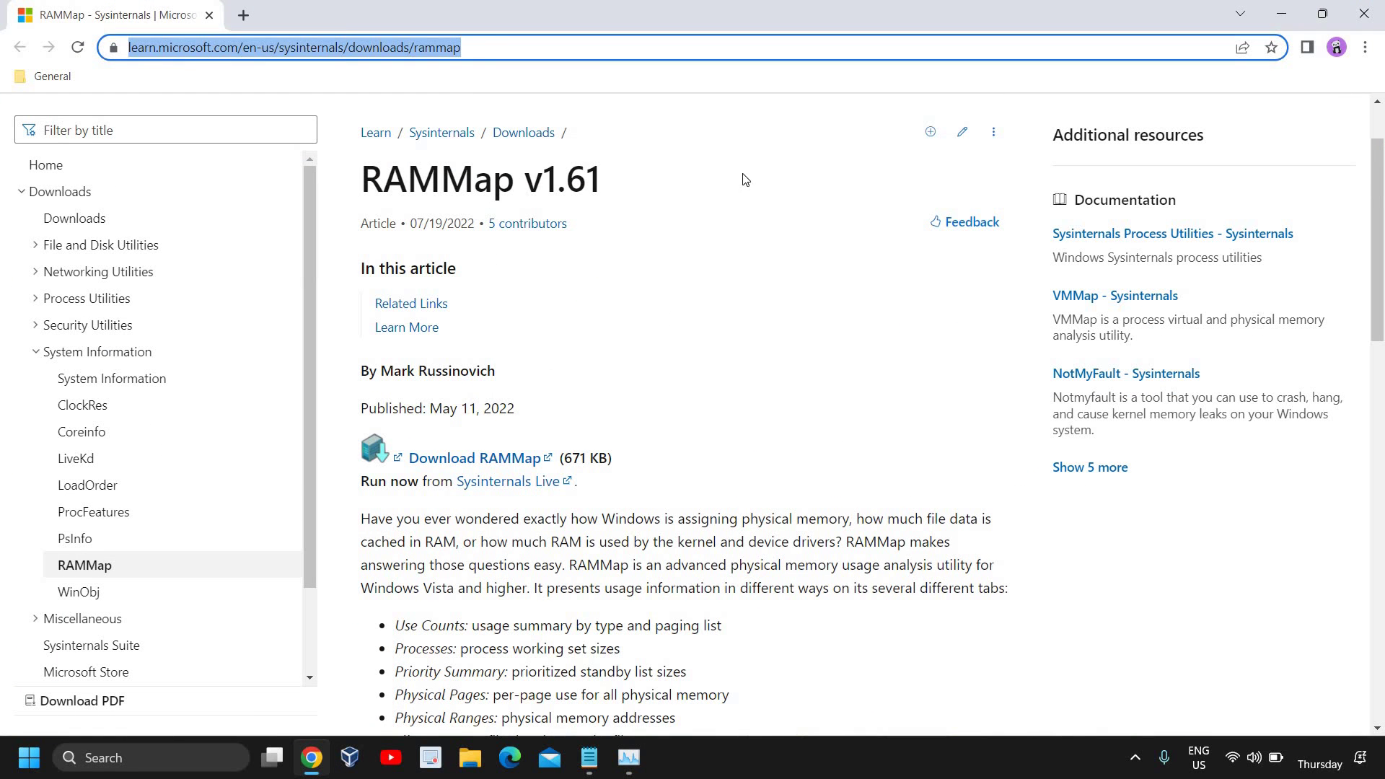
{"action": "left_click", "coordinate": [774, 272]}
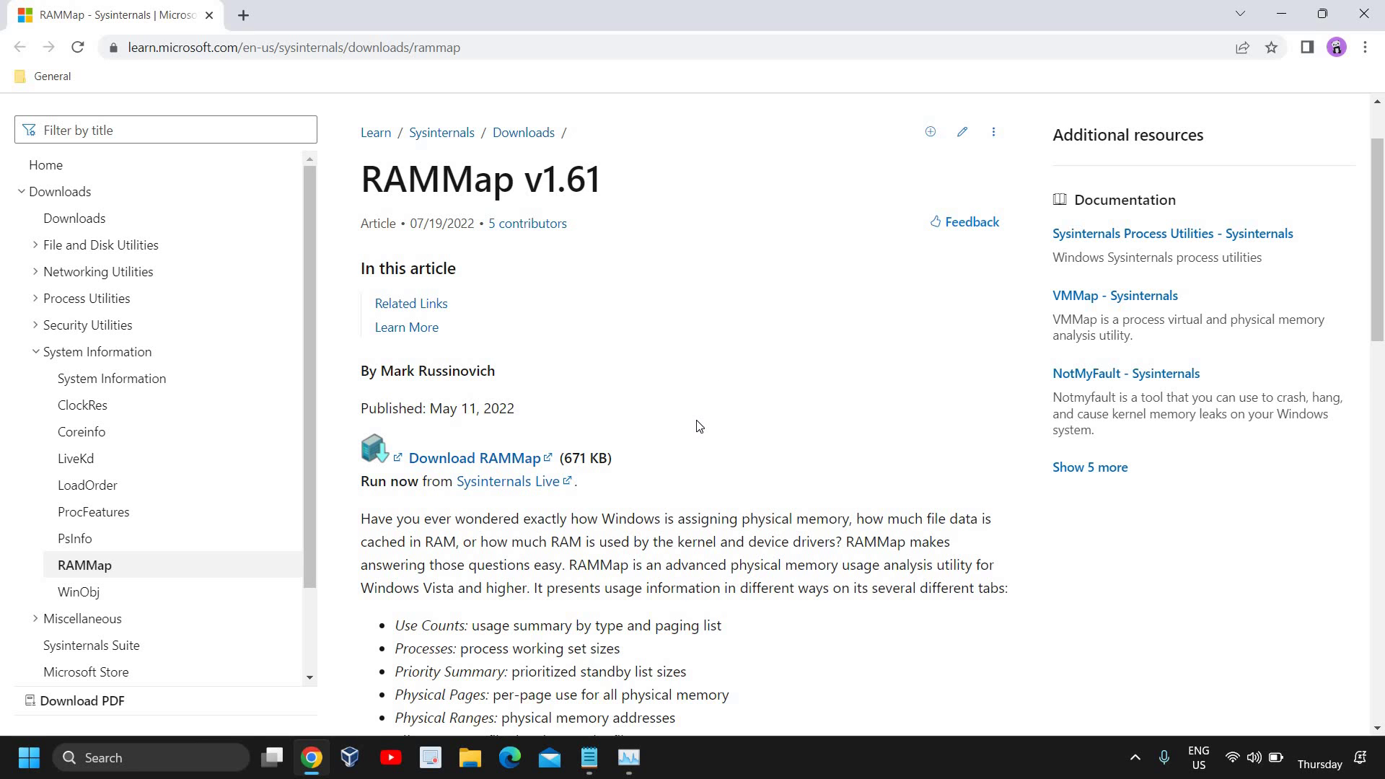
{"action": "scroll", "coordinate": [696, 426], "scroll_direction": "down", "scroll_amount": 2}
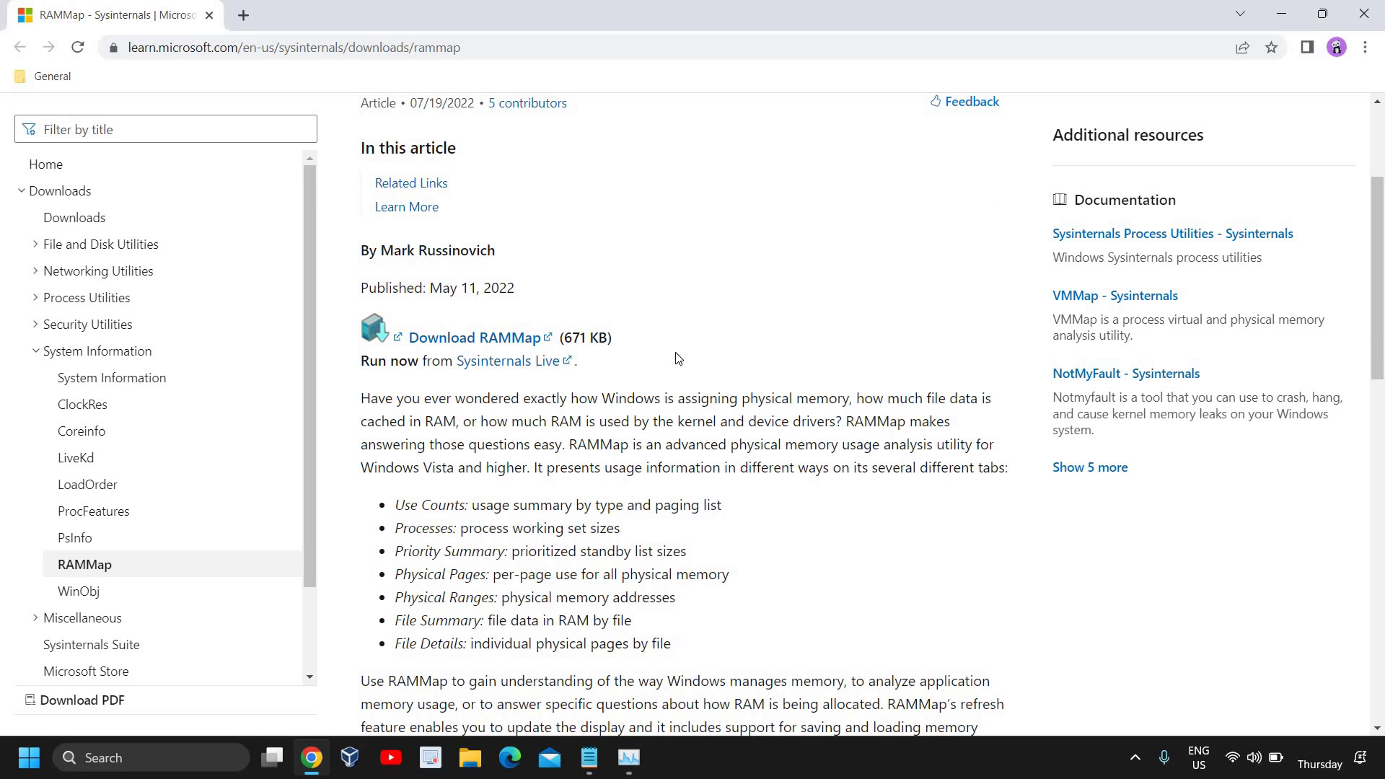
{"action": "scroll", "coordinate": [678, 361], "scroll_direction": "up", "scroll_amount": 3}
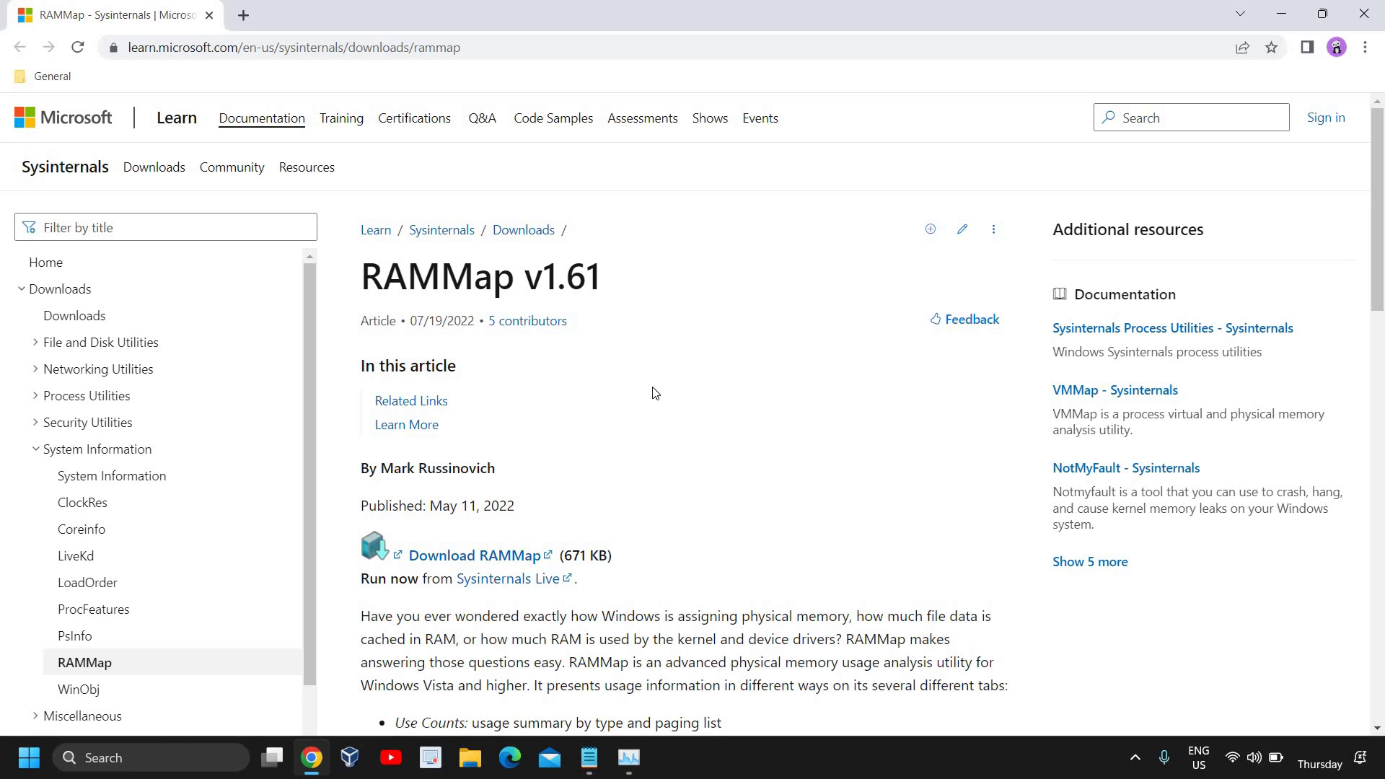
{"action": "scroll", "coordinate": [585, 400], "scroll_direction": "down", "scroll_amount": 2}
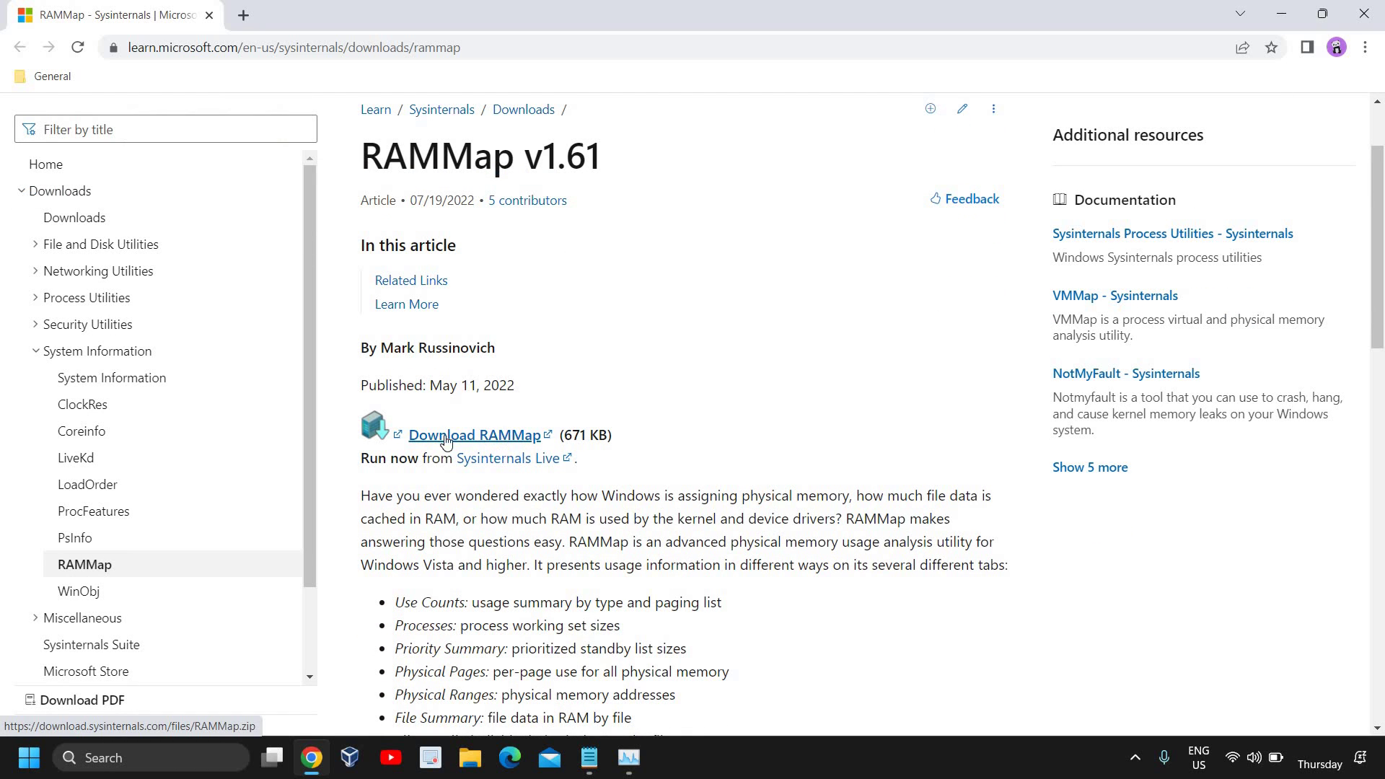
{"action": "left_click", "coordinate": [476, 435]}
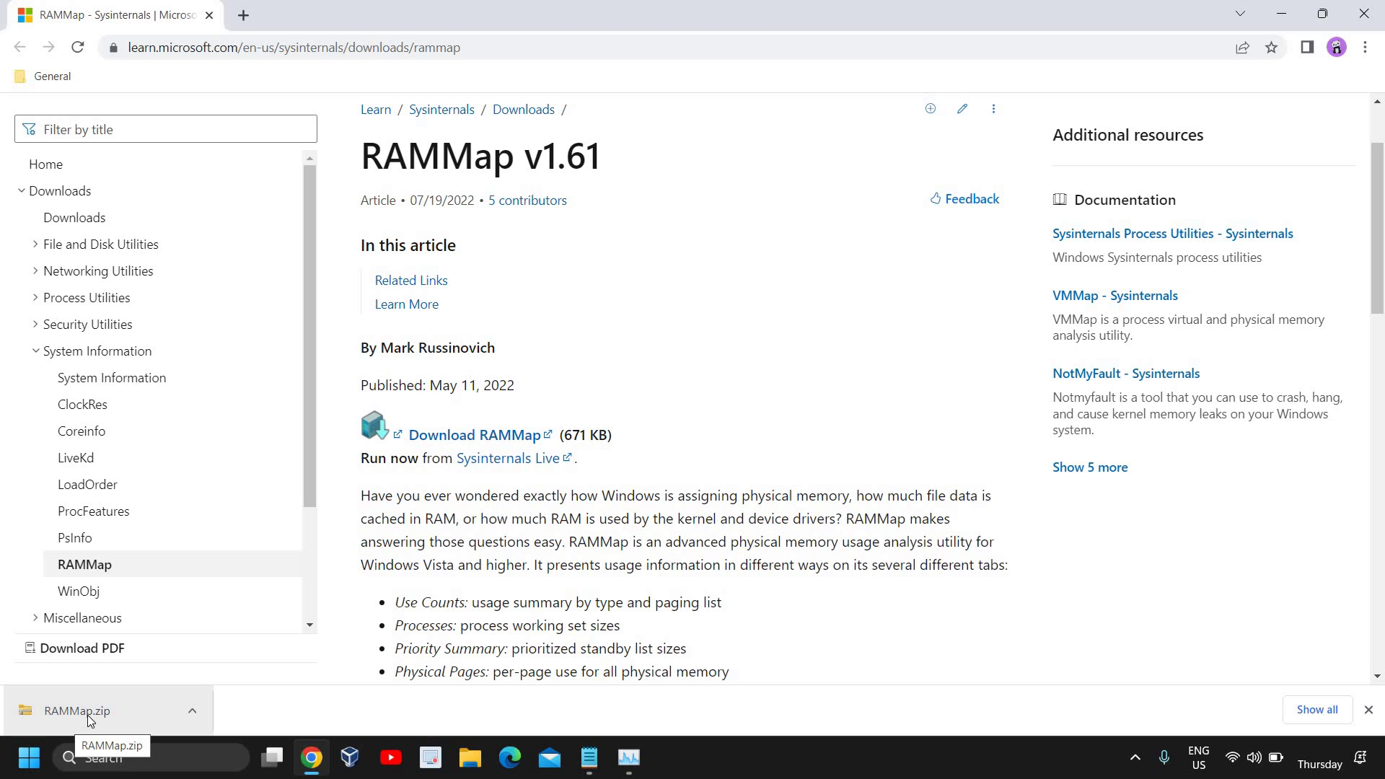
- Extract all of RAMMap.zip into Downloads\RAMMap, yielding Eula, RAMMap, RAMMap64 and RAMMap64a
{"action": "left_click", "coordinate": [88, 714]}
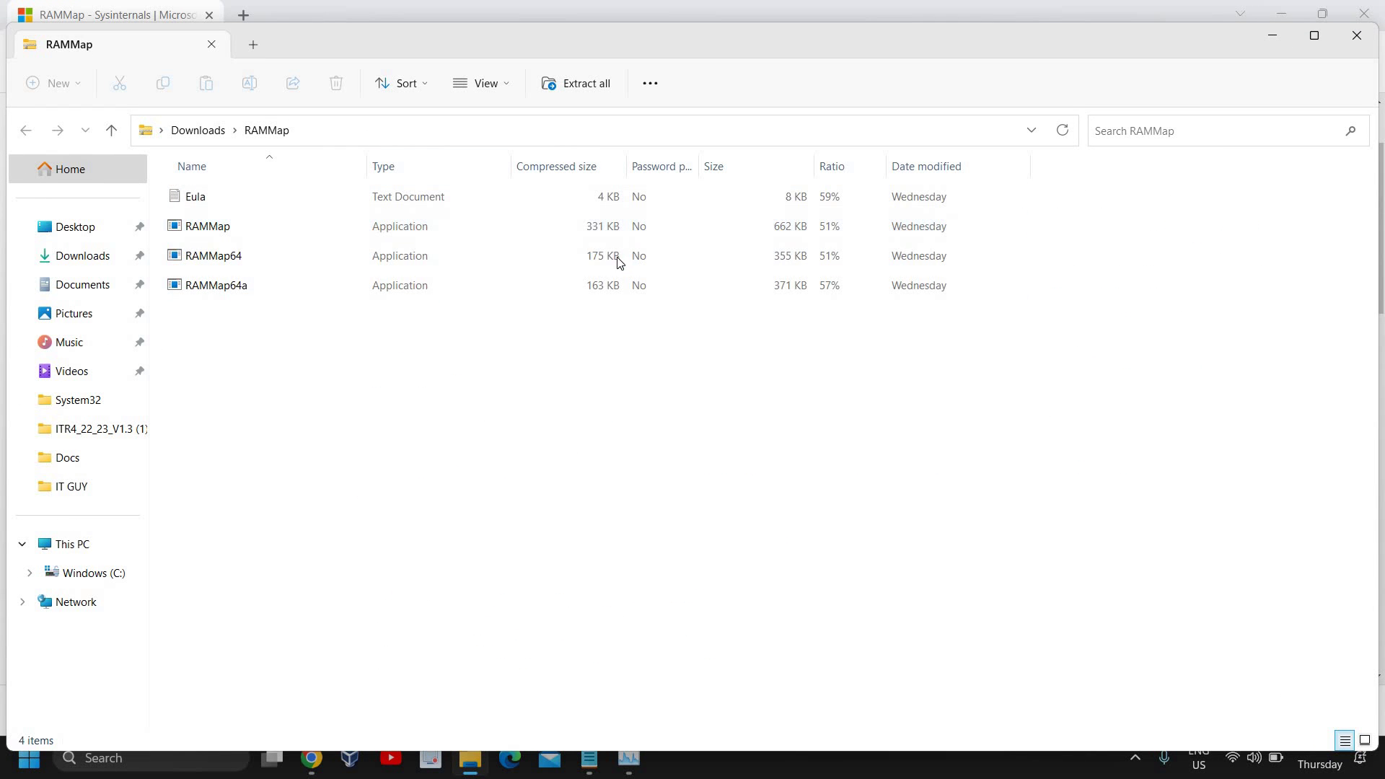
{"action": "left_click", "coordinate": [245, 260]}
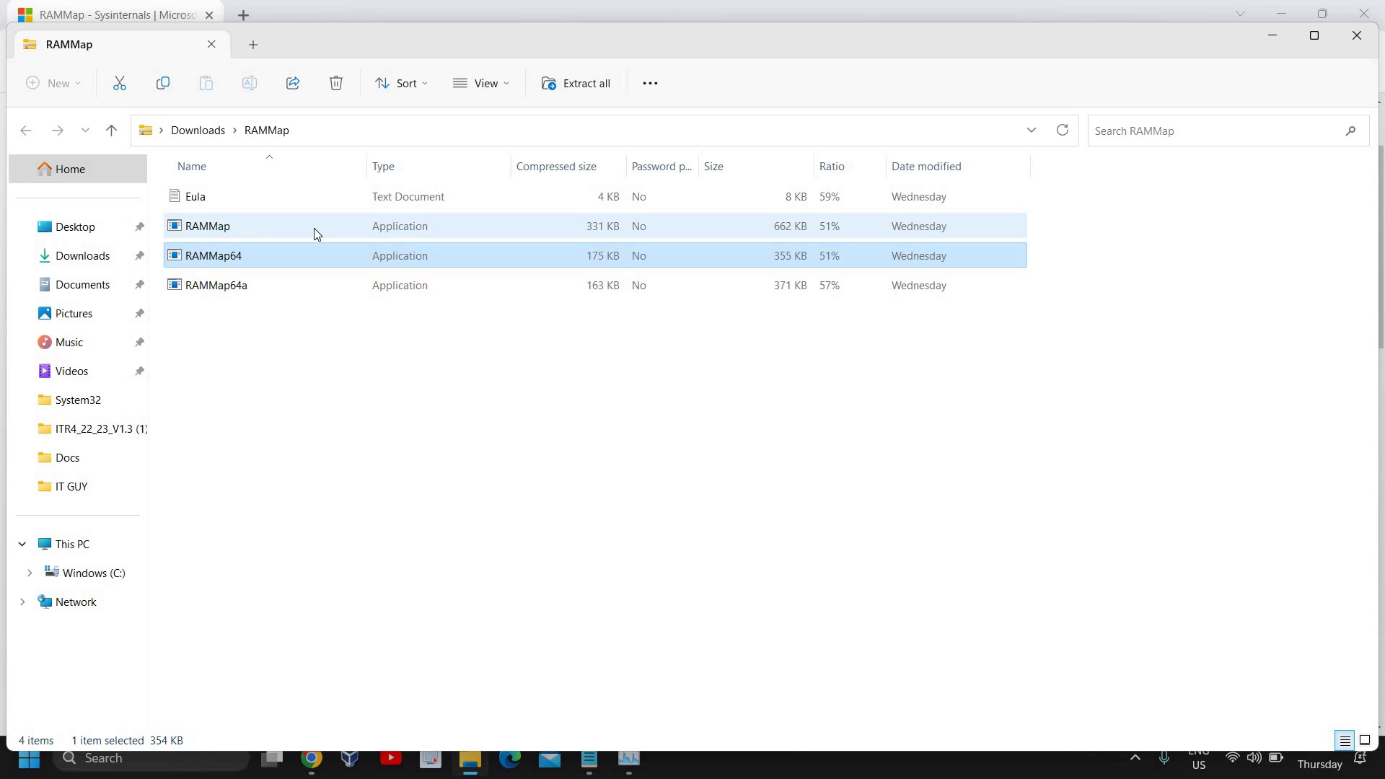
{"action": "double_click", "coordinate": [243, 254]}
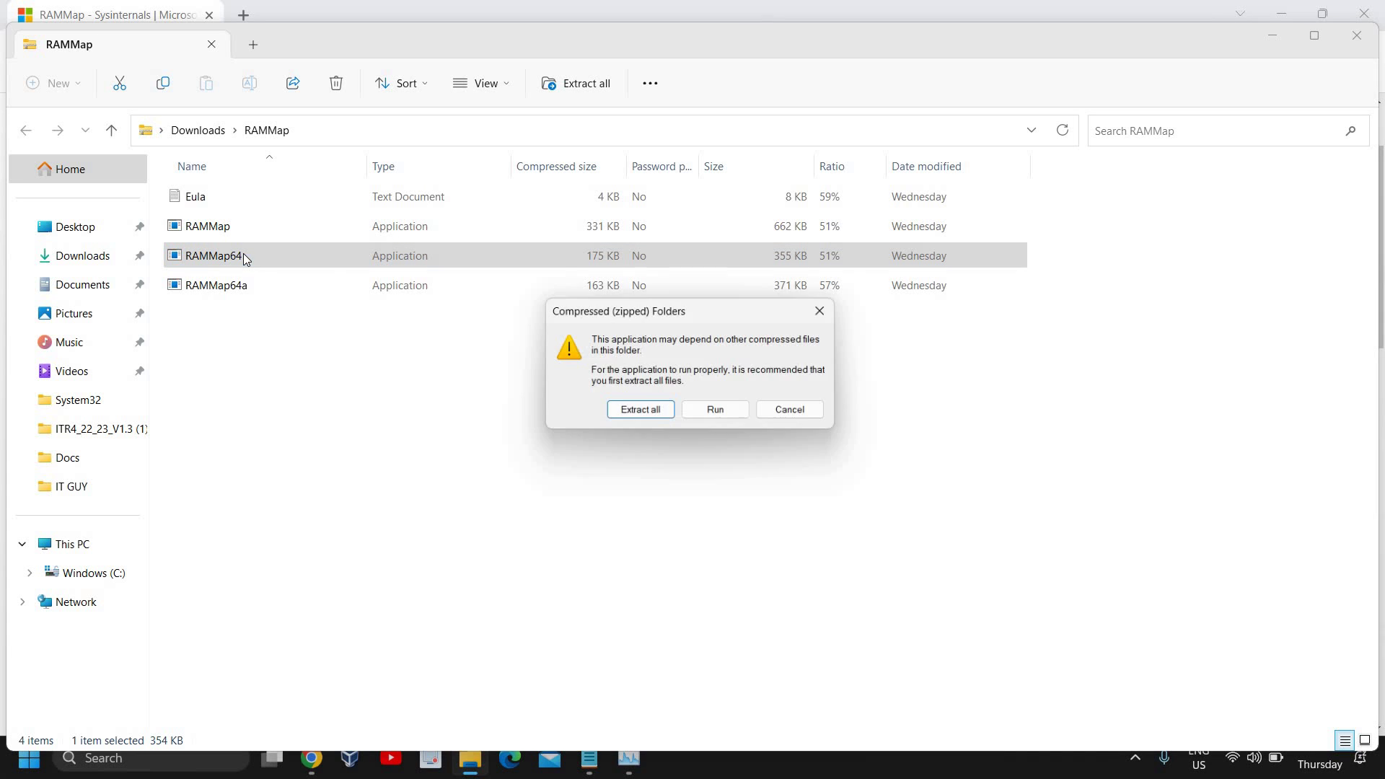
{"action": "left_click", "coordinate": [643, 418]}
{"action": "left_click", "coordinate": [839, 587]}
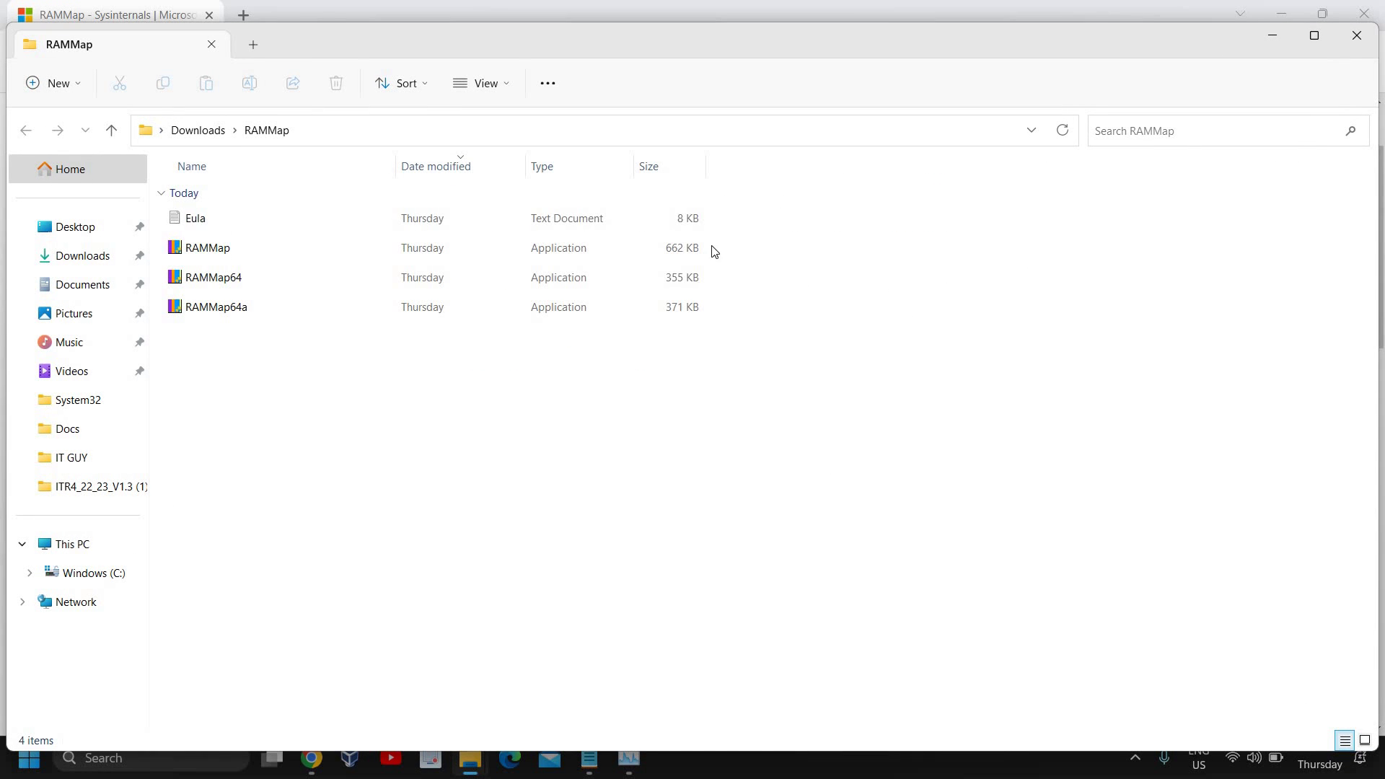
- Launch the extracted RAMMap64 and agree to its licence terms
{"action": "left_click", "coordinate": [237, 280]}
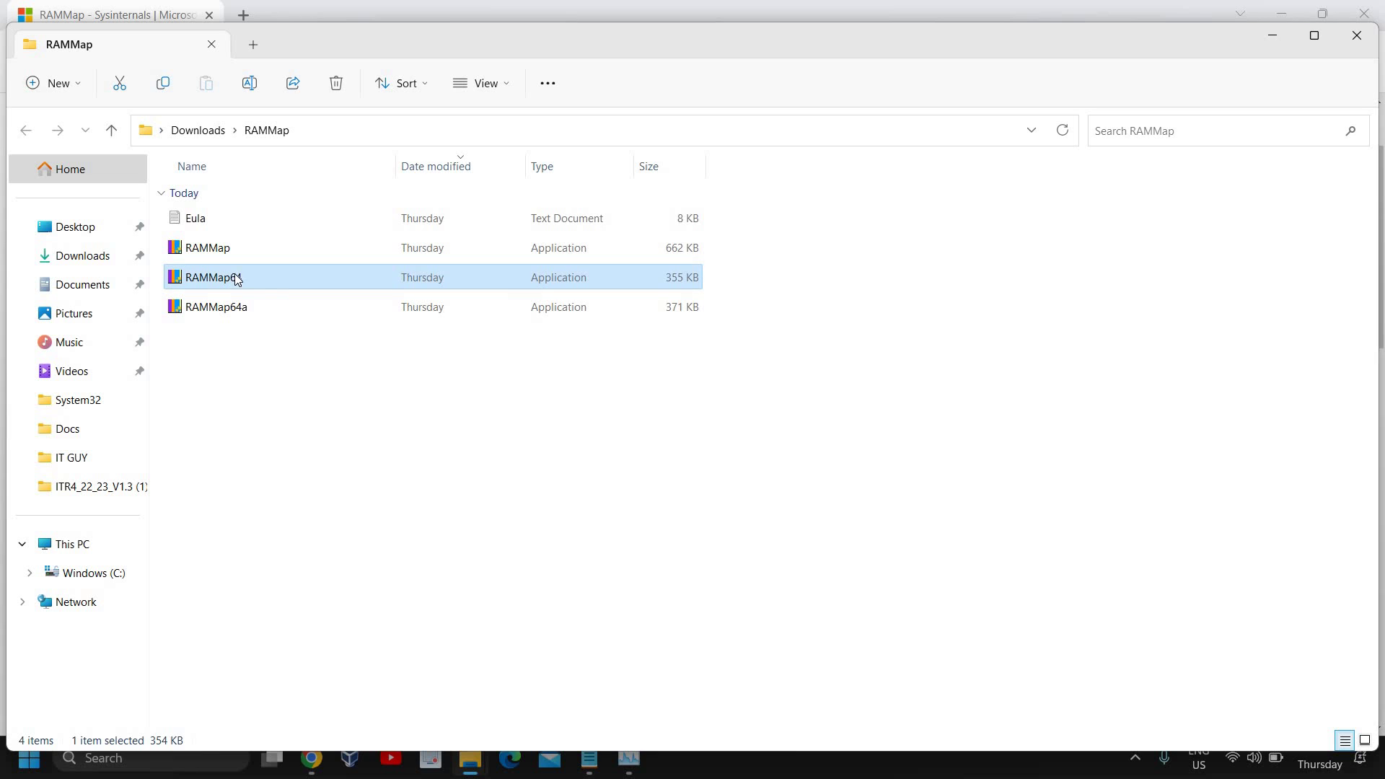
{"action": "double_click", "coordinate": [246, 280]}
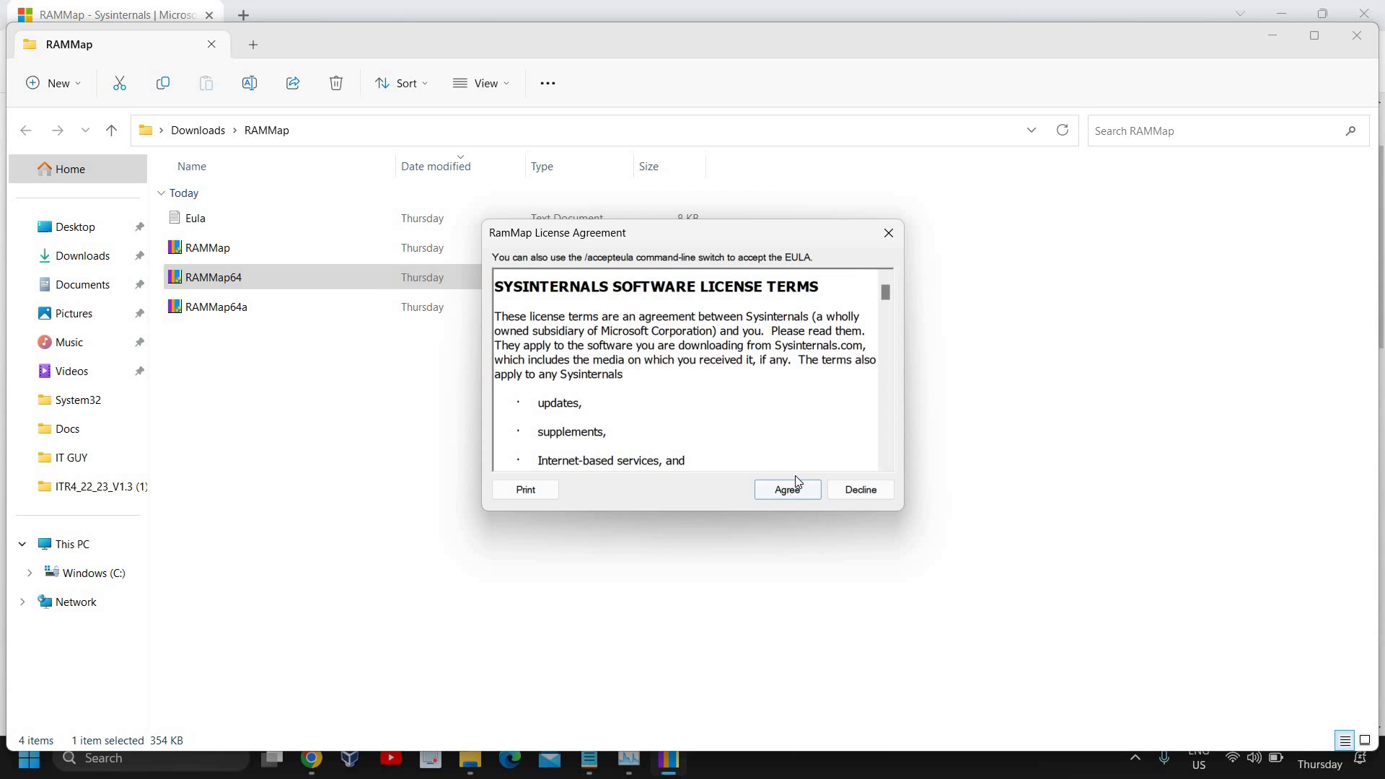
{"action": "scroll", "coordinate": [800, 430], "scroll_direction": "down", "scroll_amount": 5}
{"action": "left_click", "coordinate": [793, 493]}
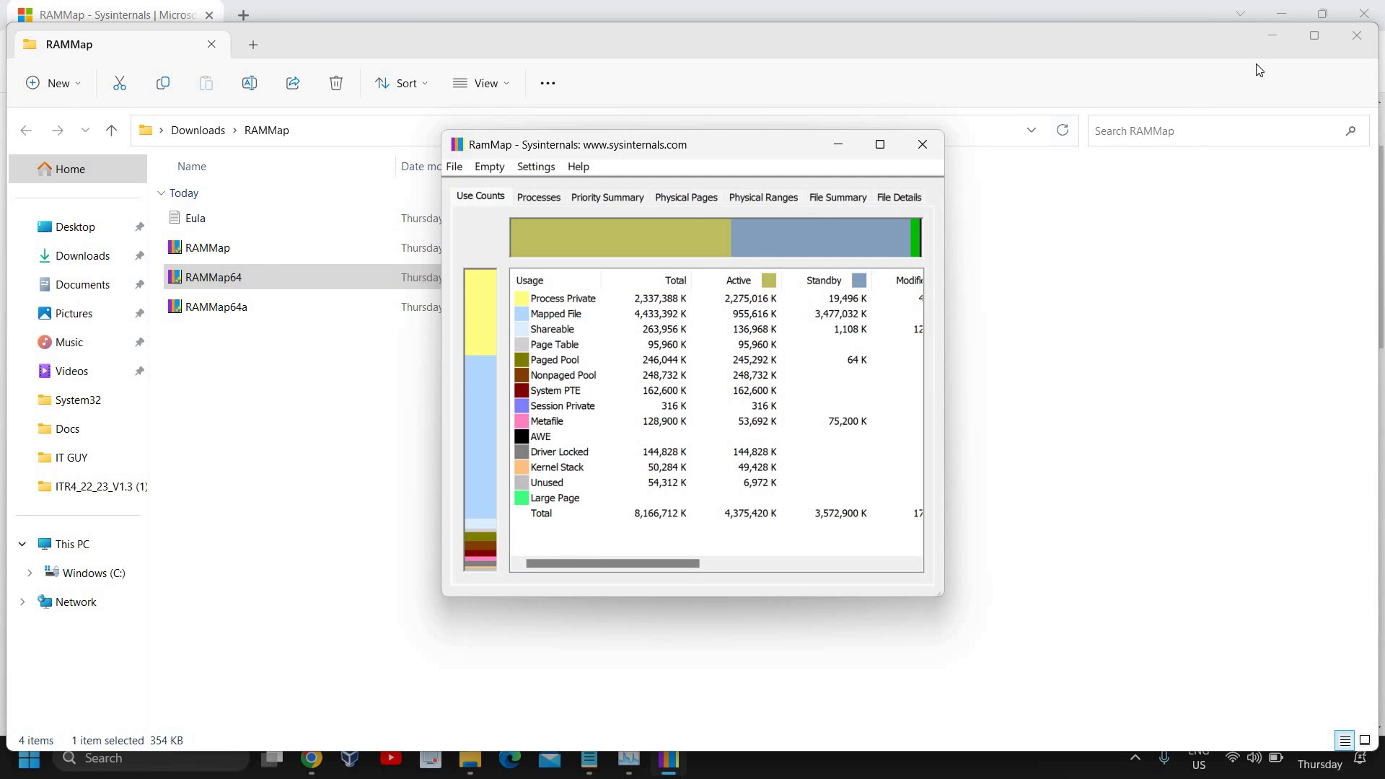
- Close File Explorer and minimize Chrome to uncover Task Manager
{"action": "left_click", "coordinate": [1270, 33]}
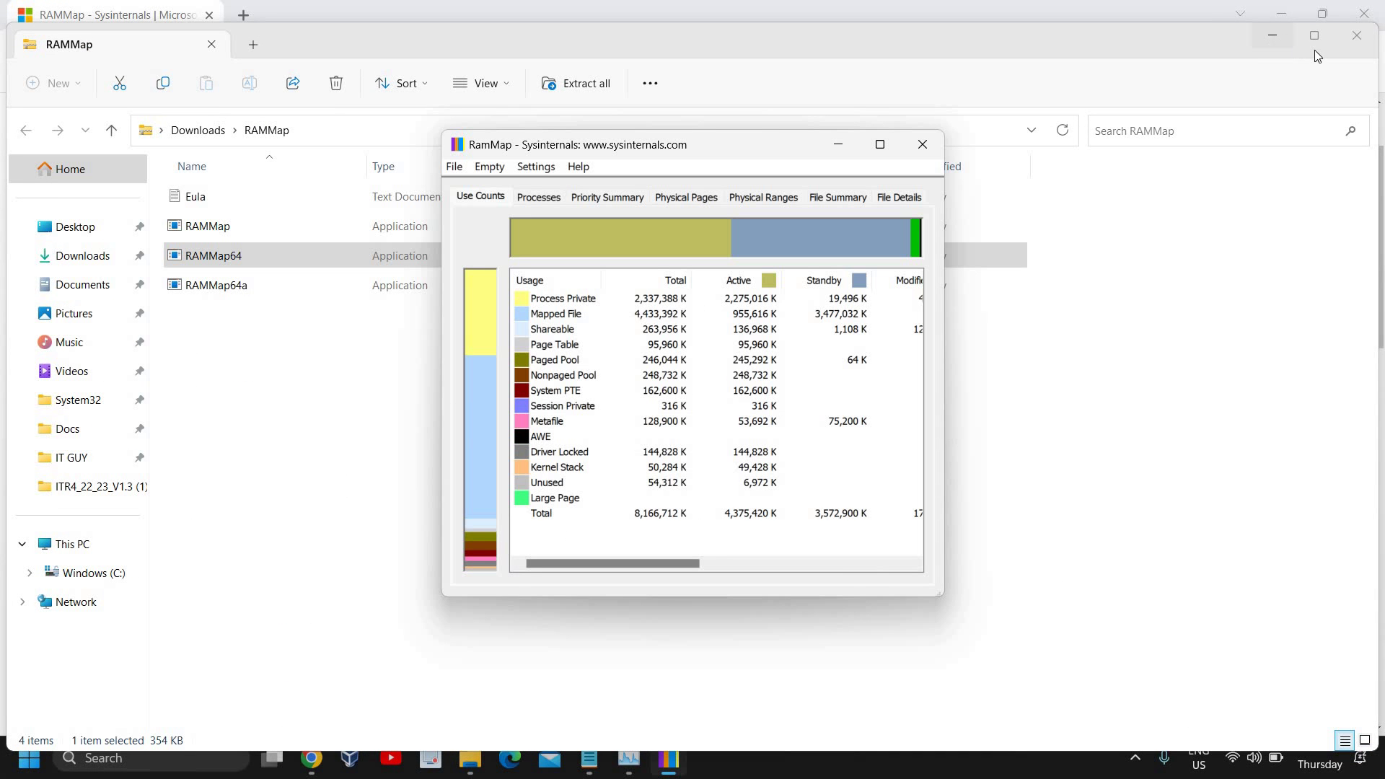
{"action": "left_click", "coordinate": [1357, 35]}
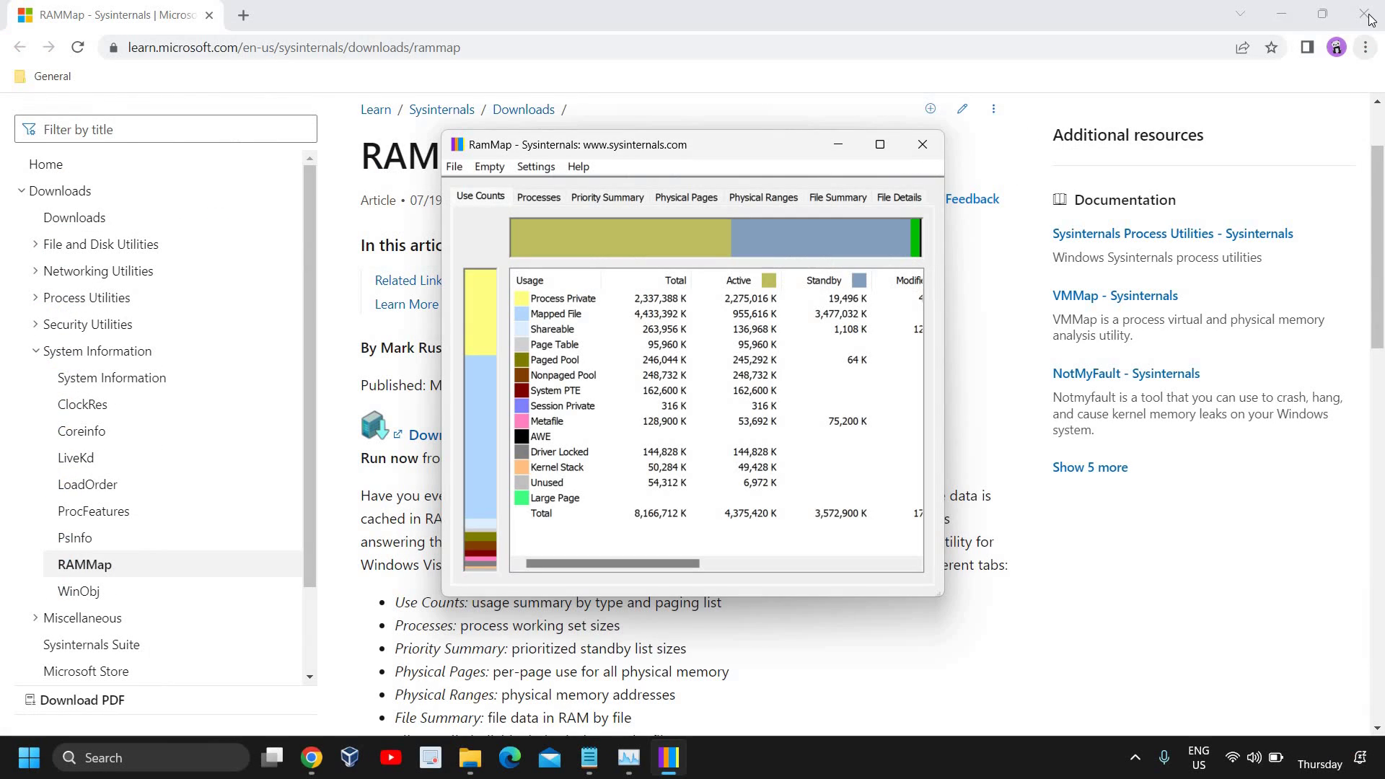
{"action": "left_click", "coordinate": [1284, 12]}
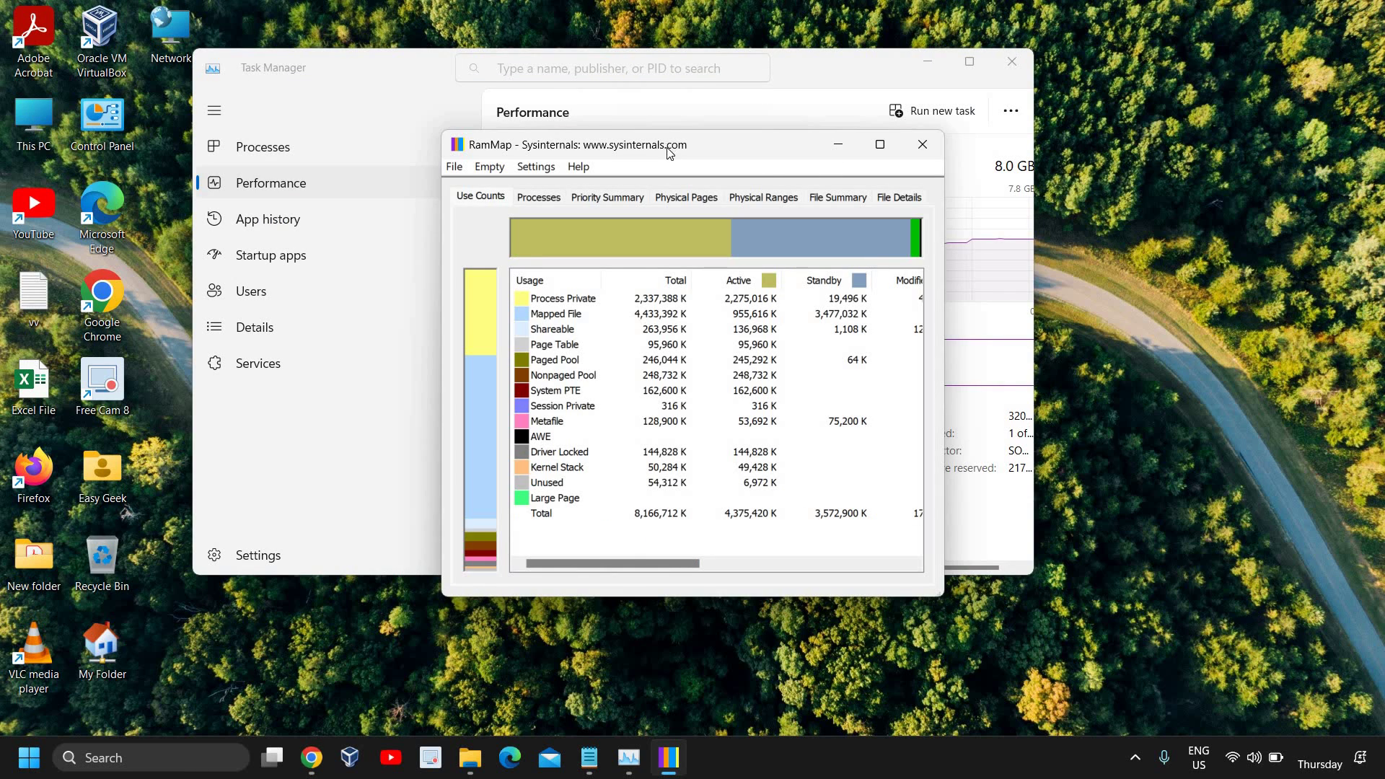
- Place a taller RAMMap window beside Task Manager's memory page and open RAMMap's Empty menu
{"action": "left_click_drag", "start_coordinate": [670, 151], "coordinate": [979, 164]}
{"action": "left_click_drag", "start_coordinate": [758, 86], "coordinate": [517, 114]}
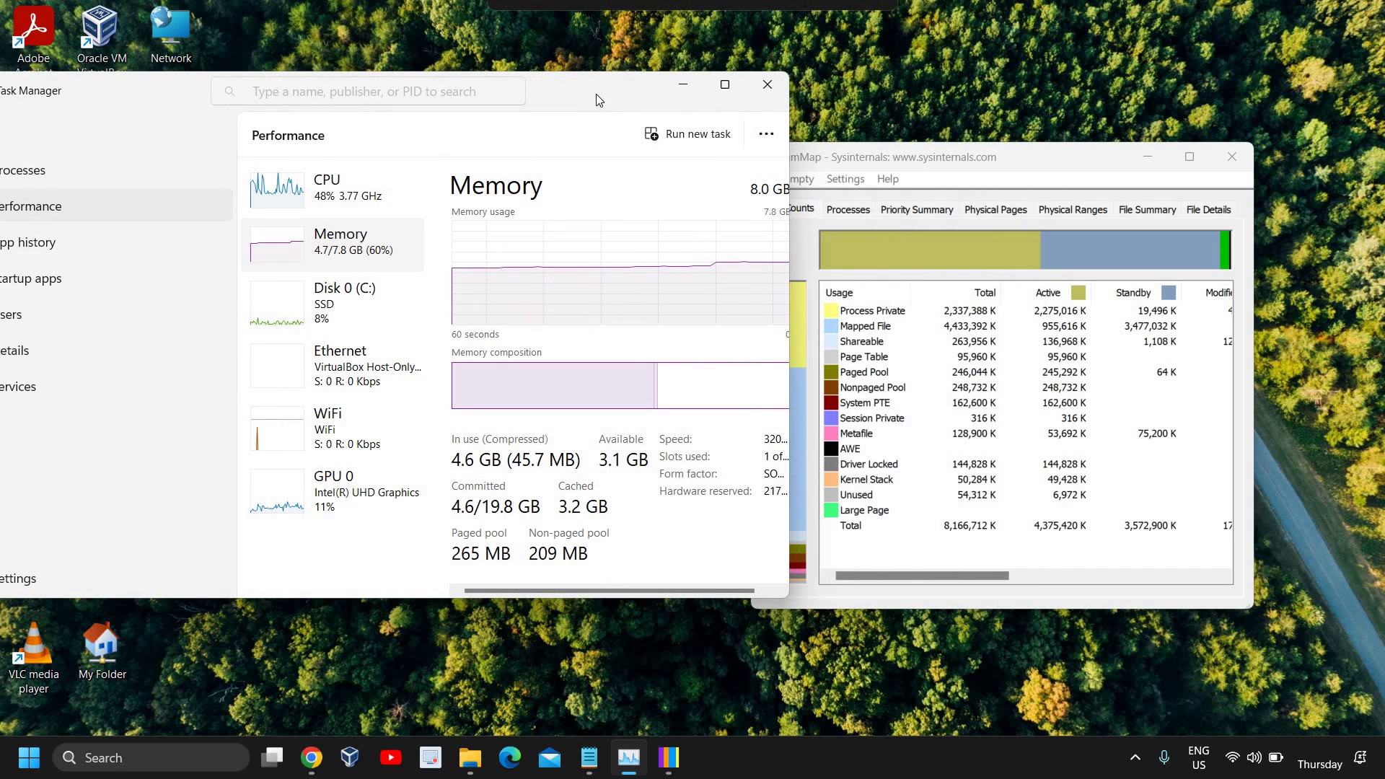
{"action": "left_click", "coordinate": [890, 163]}
{"action": "left_click_drag", "start_coordinate": [882, 143], "coordinate": [860, 75]}
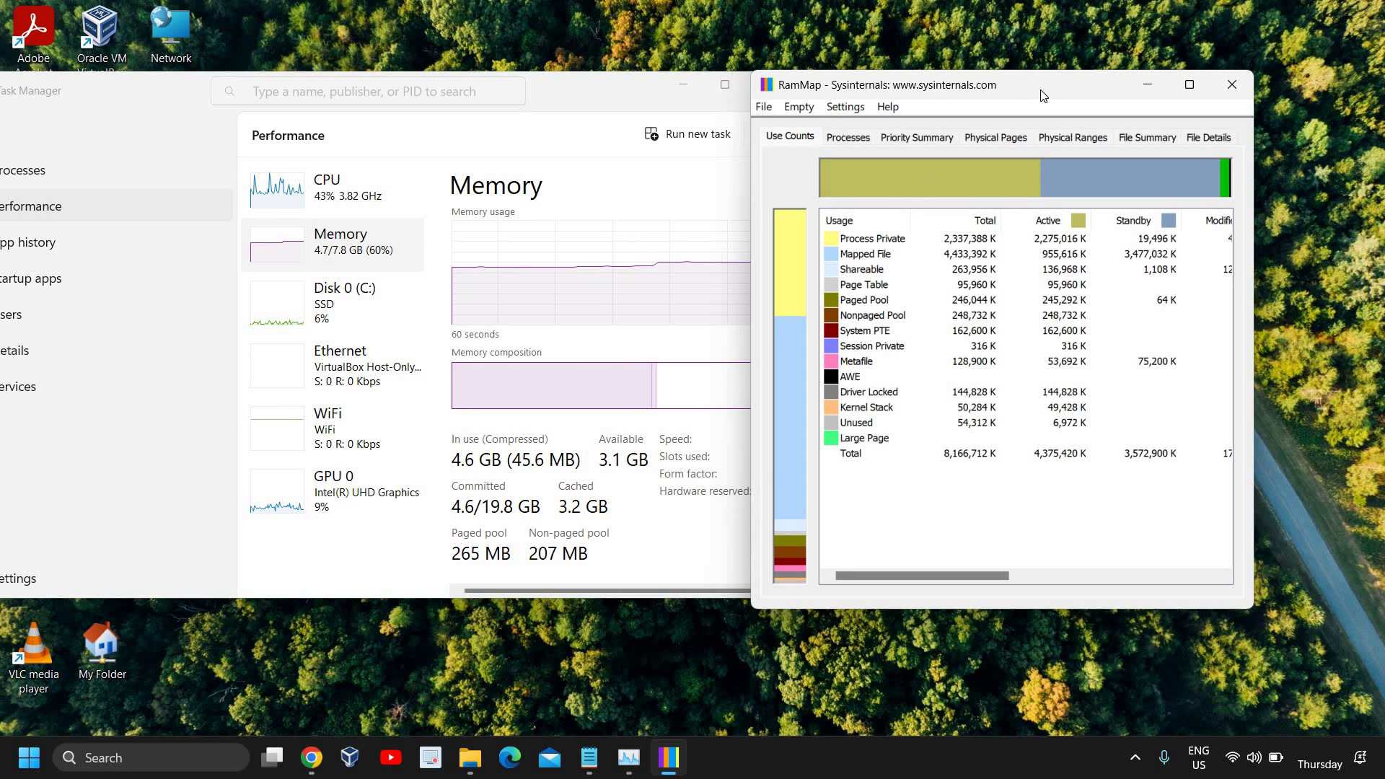
{"action": "left_click_drag", "start_coordinate": [1046, 90], "coordinate": [1087, 93]}
{"action": "left_click", "coordinate": [842, 111]}
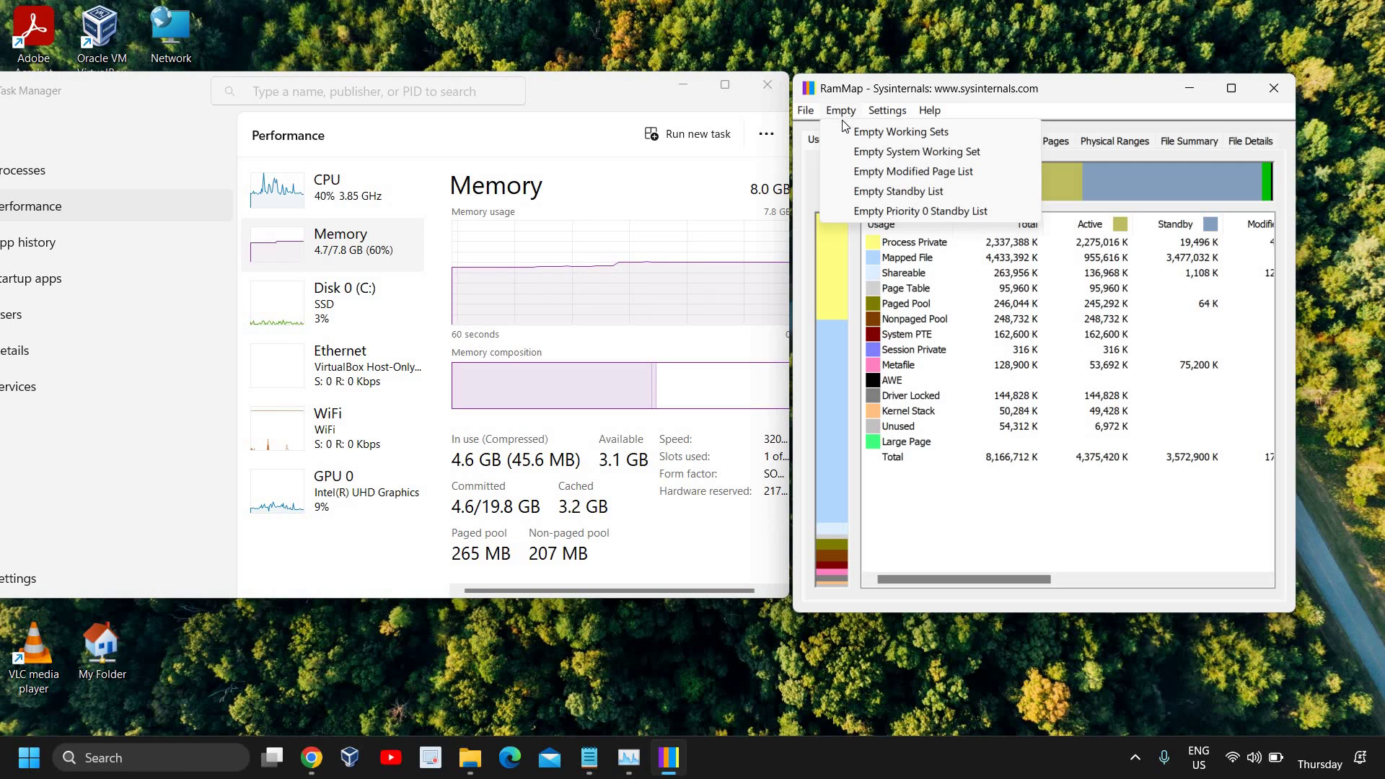
- Empty the standby list, dropping Cached from 3.2 GB to about 138 MB, then close Task Manager
{"action": "left_click", "coordinate": [885, 192]}
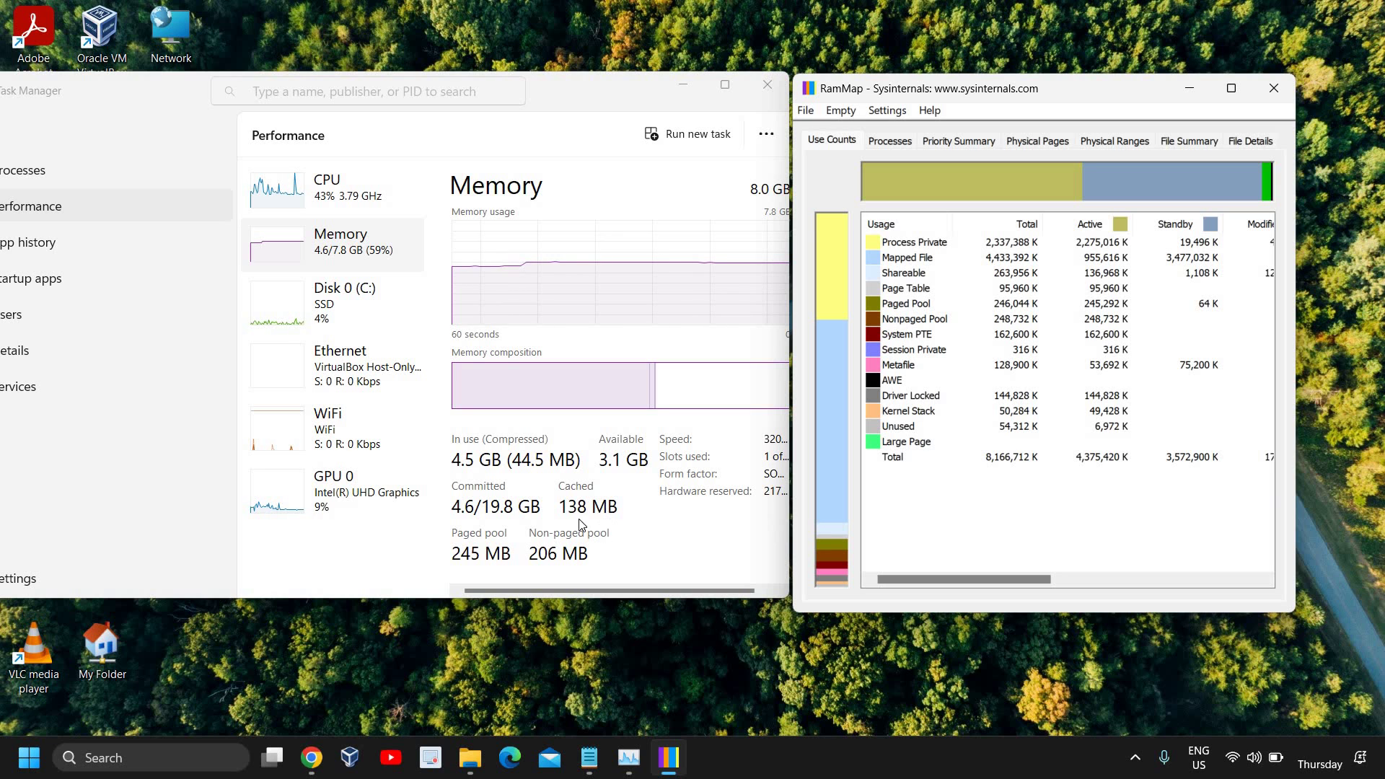
{"action": "left_click", "coordinate": [769, 89]}
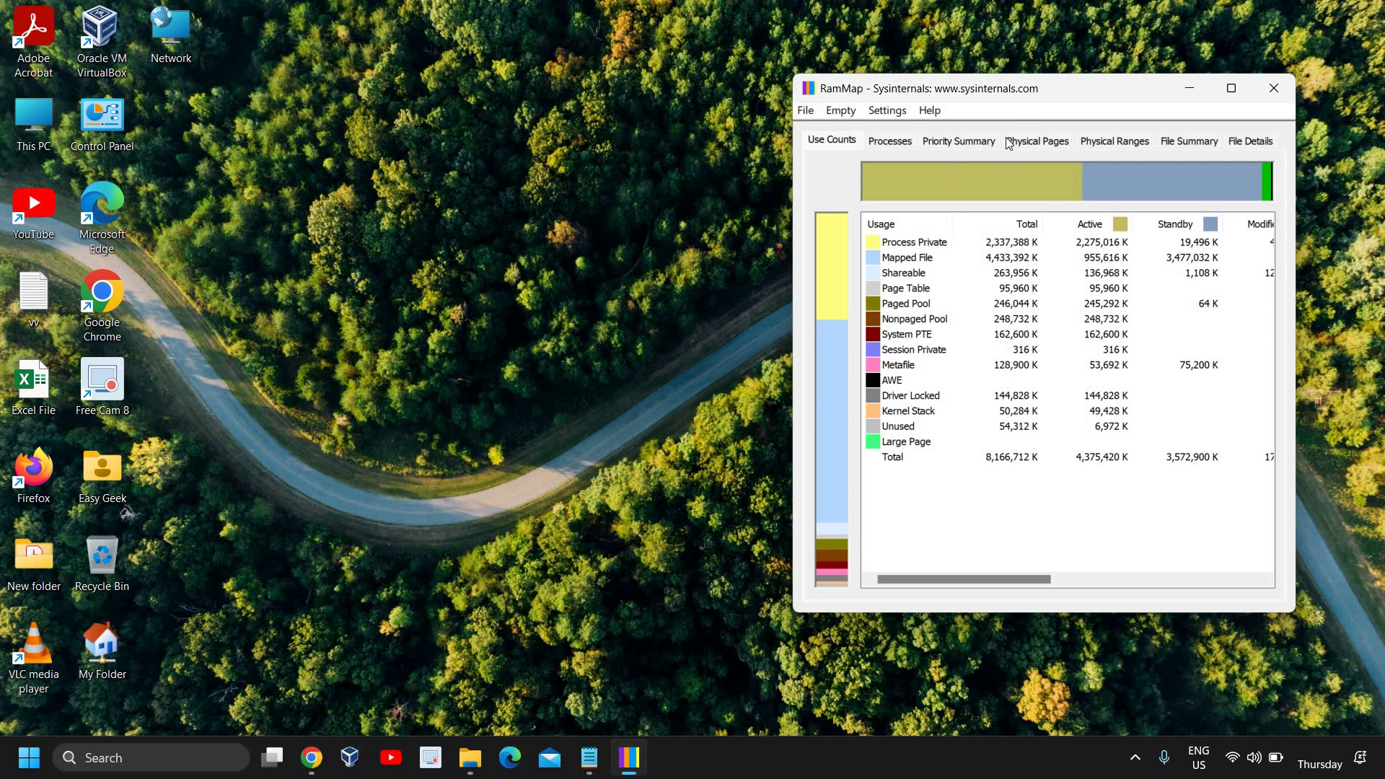
- Move RAMMap to the screen centre and close it
{"action": "left_click_drag", "start_coordinate": [963, 90], "coordinate": [667, 75]}
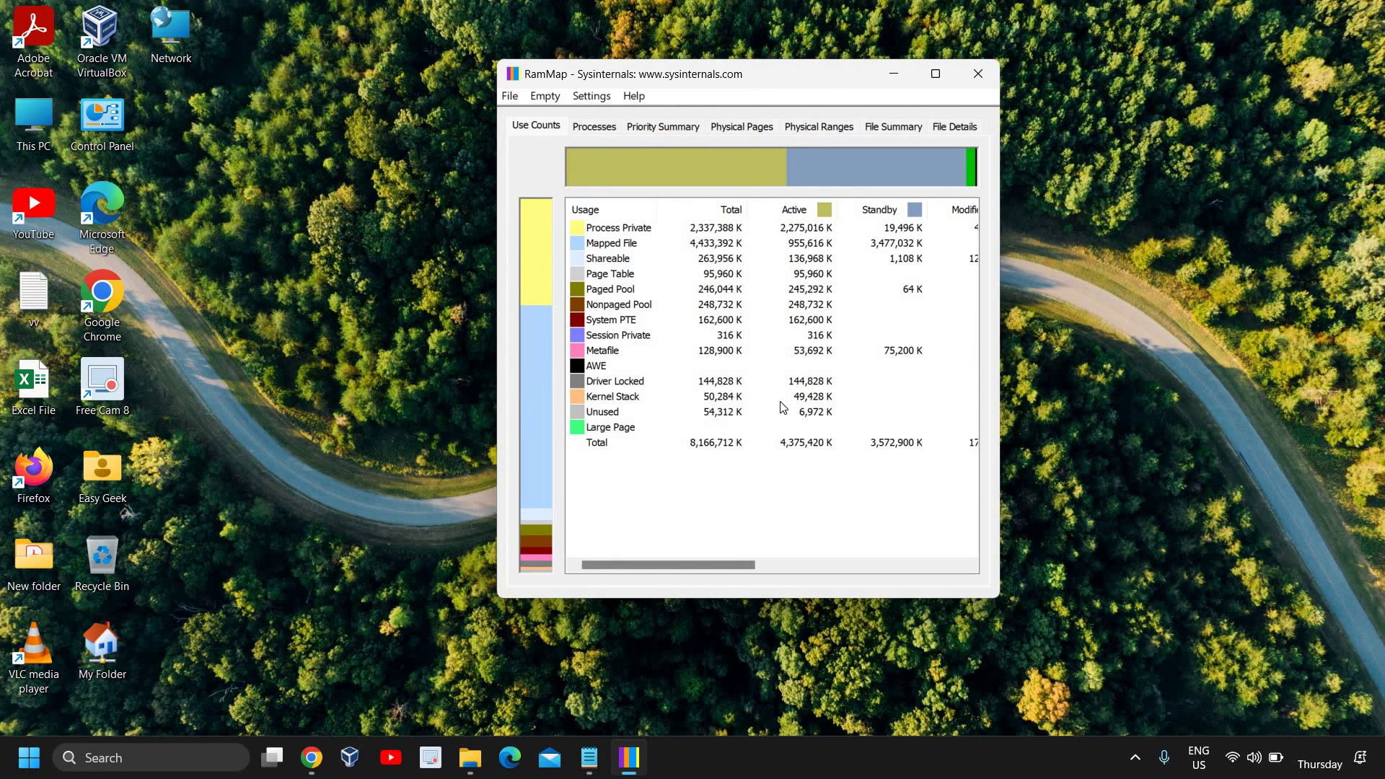
{"action": "left_click", "coordinate": [986, 76]}
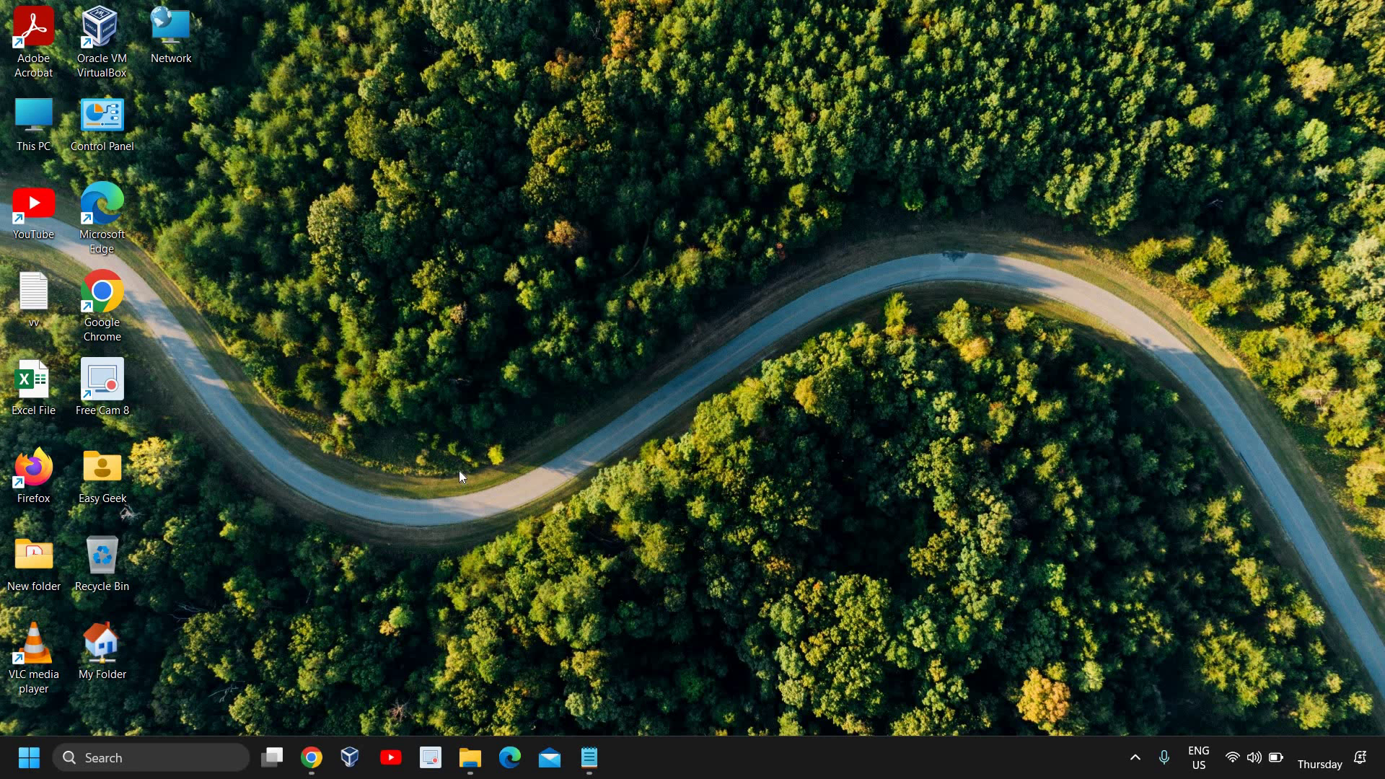